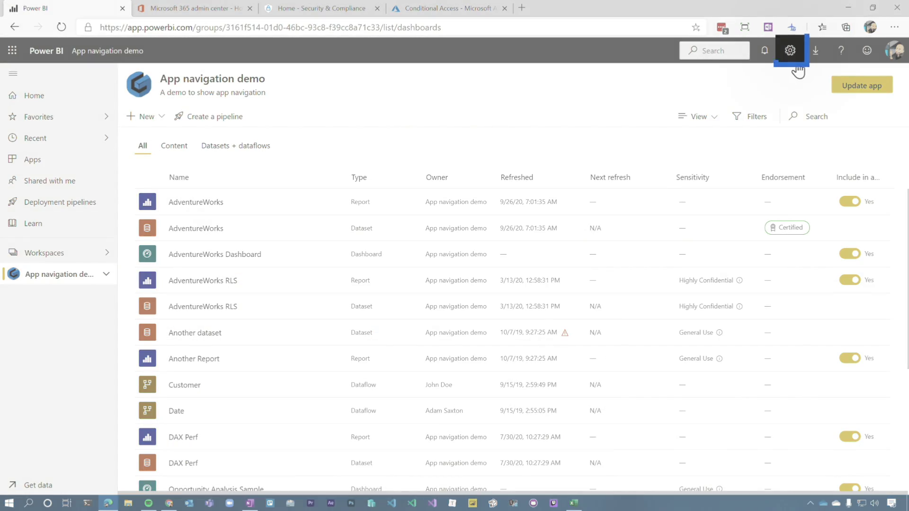
Step: Verify in the admin portal's Information protection tenant settings that sensitivity labels are enabled organization-wide
left_click(790, 50)
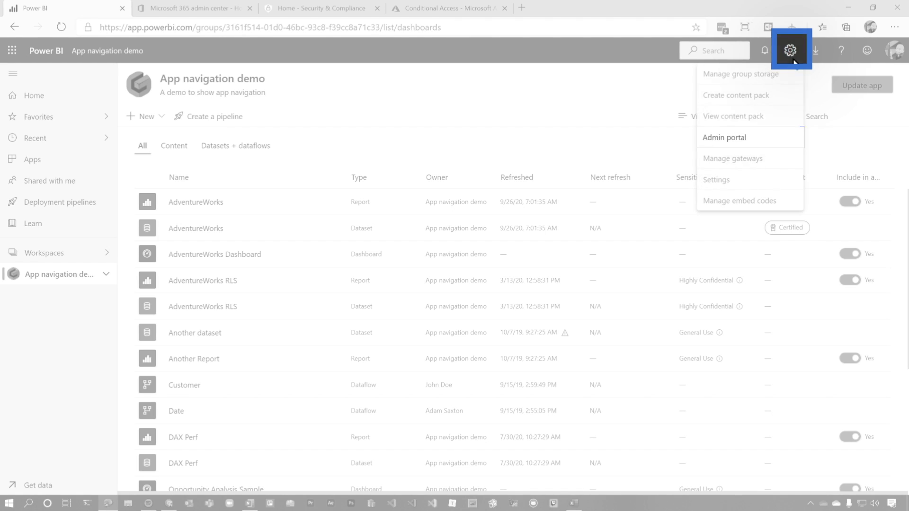
left_click(736, 139)
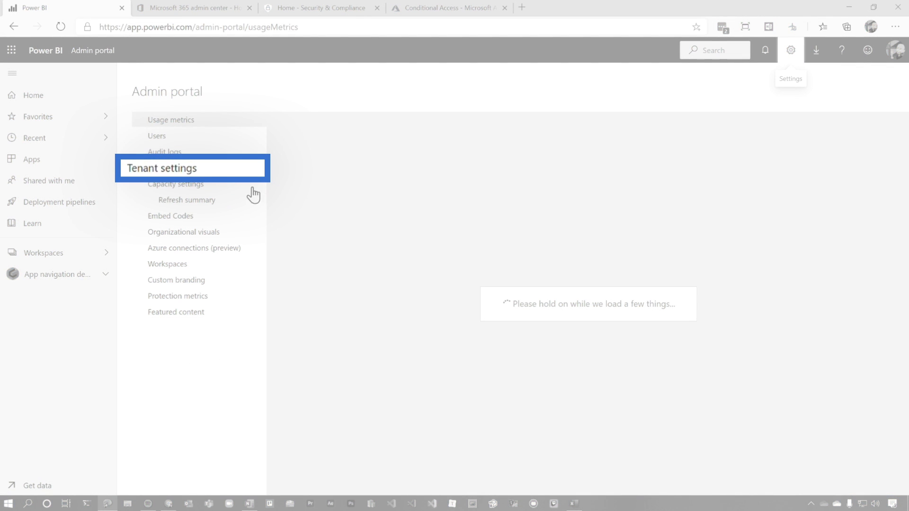
left_click(210, 171)
scroll(471, 326, "down", 4)
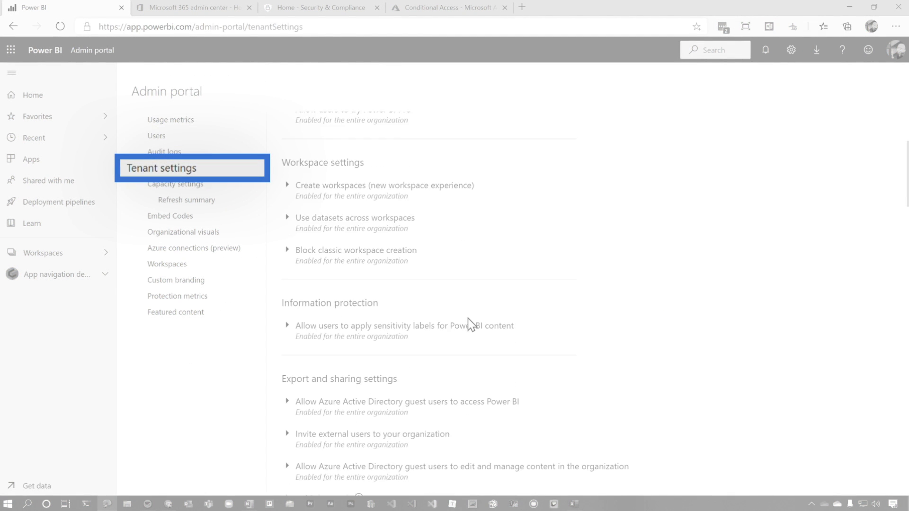
scroll(468, 312, "down", 2)
left_click(411, 219)
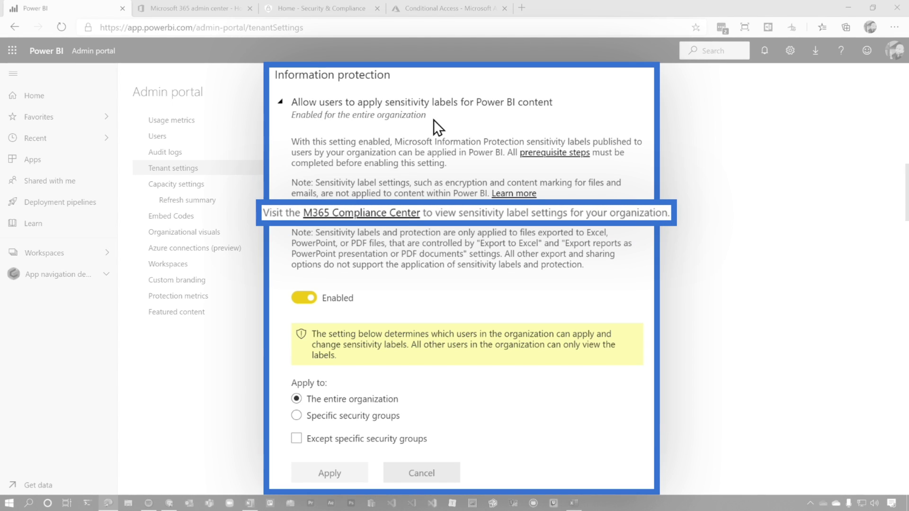
left_click(311, 9)
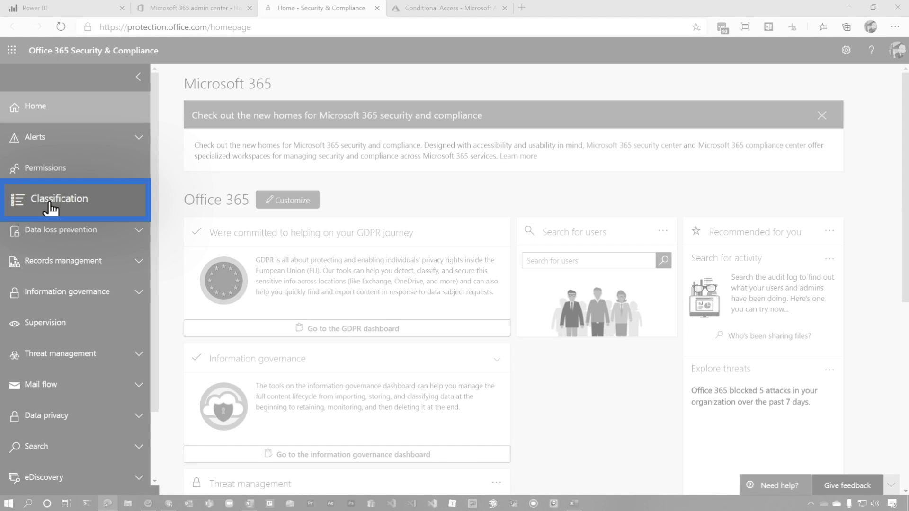
Step: Review the five labels under Classification > Sensitivity labels, then return to the App navigation demo workspace
left_click(50, 208)
left_click(57, 237)
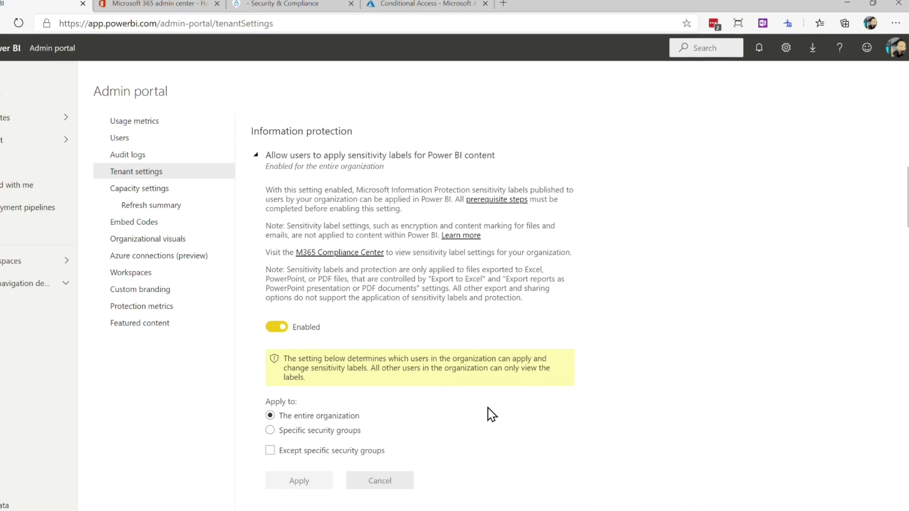
left_click(46, 276)
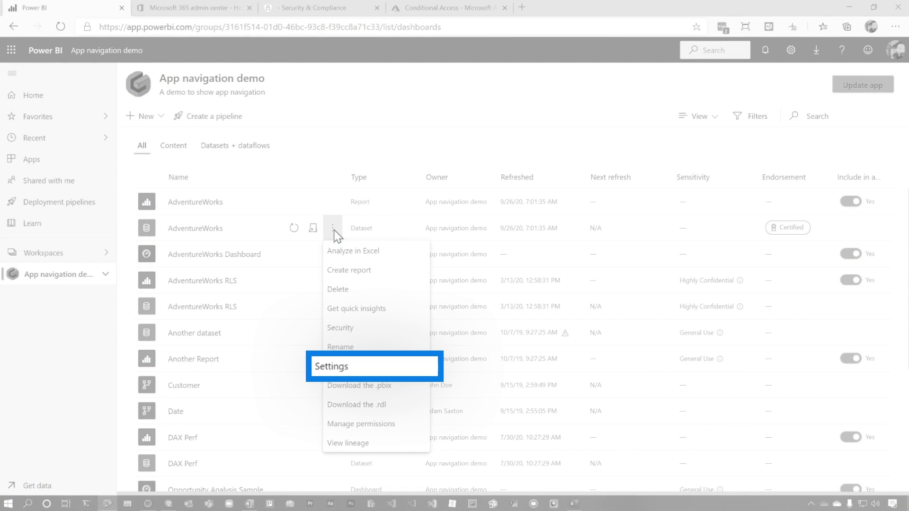
Step: Apply the Highly Confidential sensitivity label in the AdventureWorks dataset settings, then return to the workspace list
left_click(342, 368)
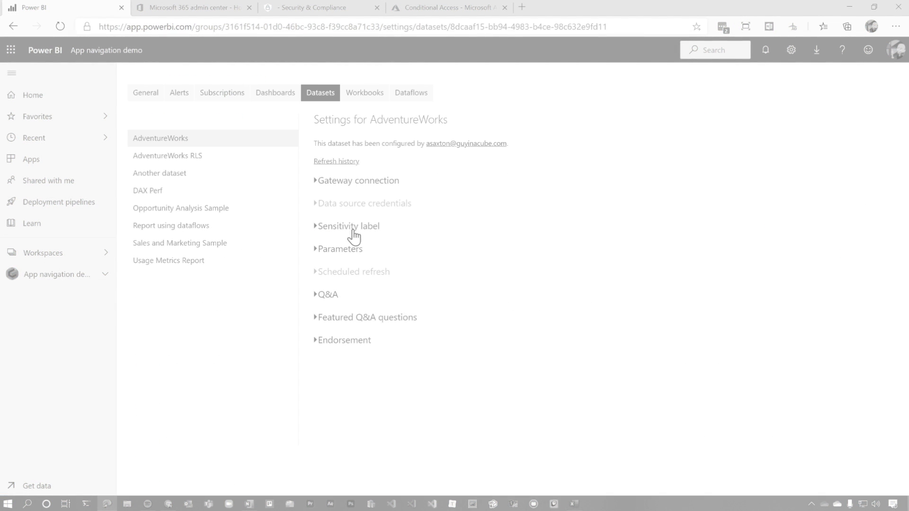
left_click(346, 228)
left_click(444, 265)
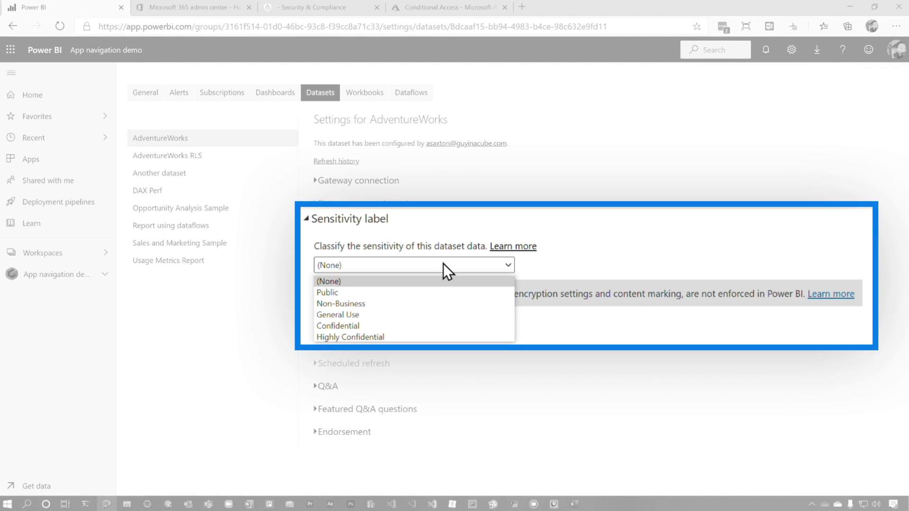
left_click(357, 337)
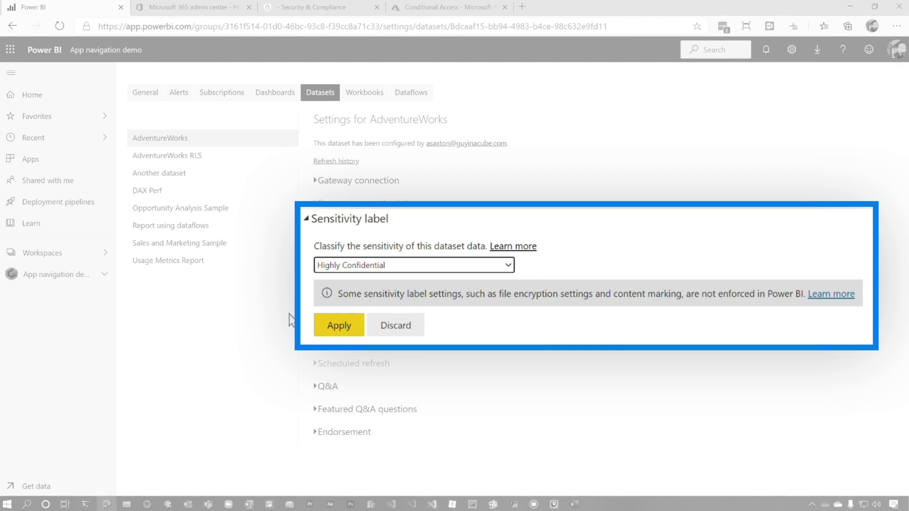
left_click(340, 327)
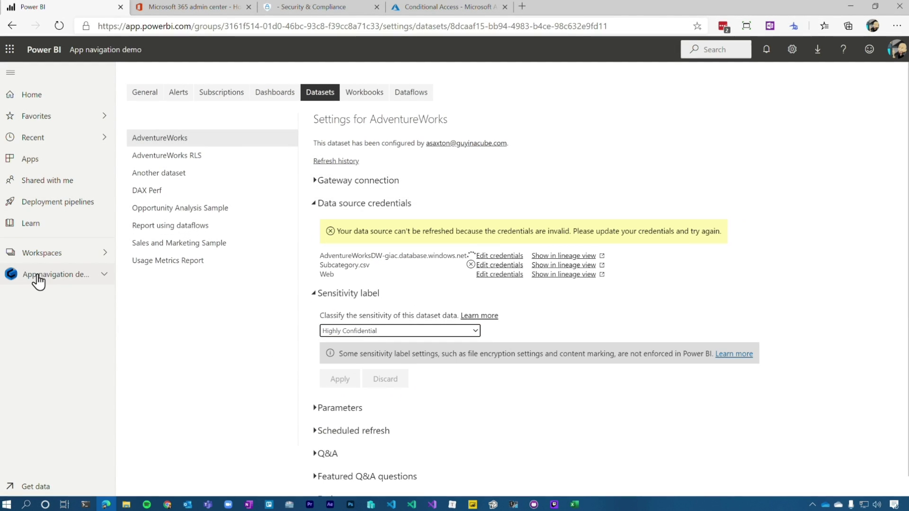
left_click(38, 281)
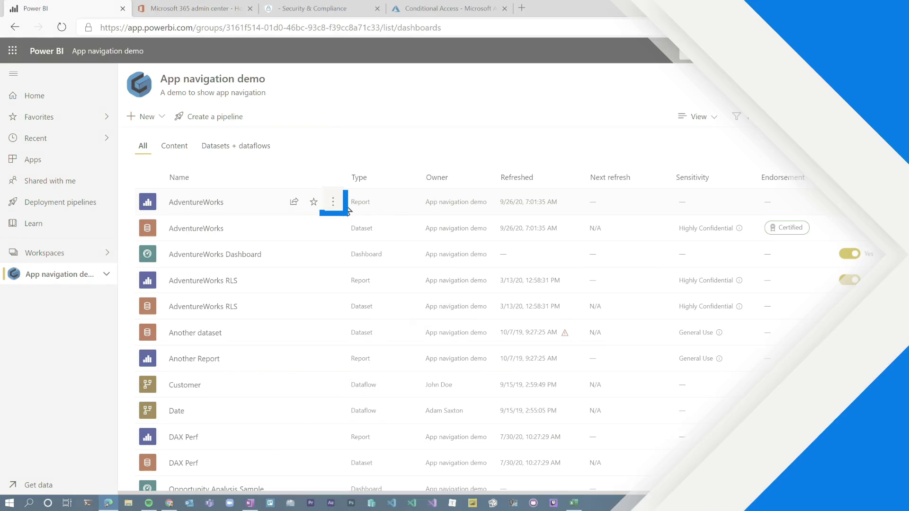
Step: Save the Highly Confidential sensitivity label in the AdventureWorks report's settings, then open the report
left_click(333, 202)
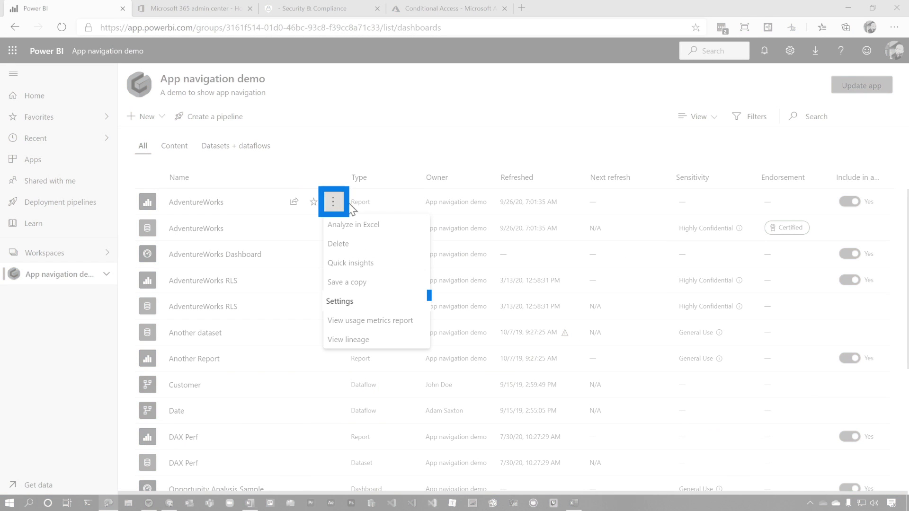
left_click(356, 305)
scroll(780, 360, "down", 4)
scroll(779, 359, "down", 5)
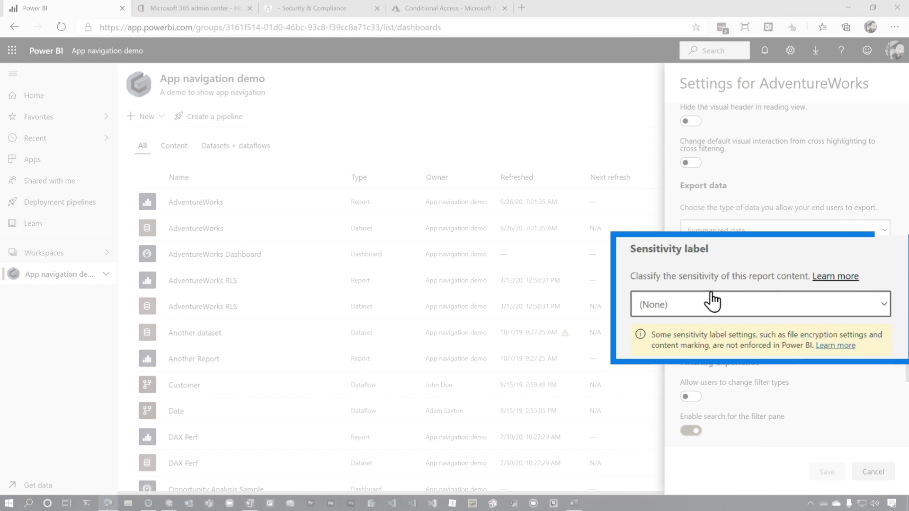
left_click(712, 302)
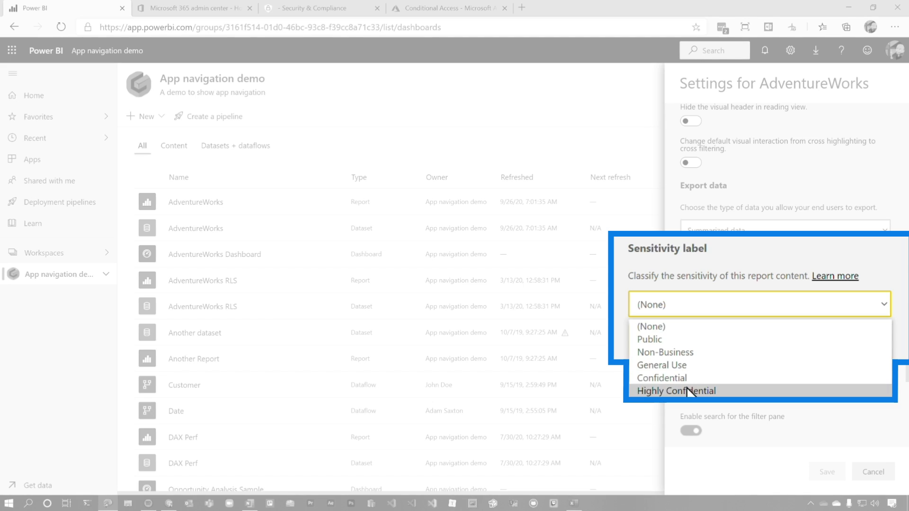
left_click(730, 390)
left_click(828, 472)
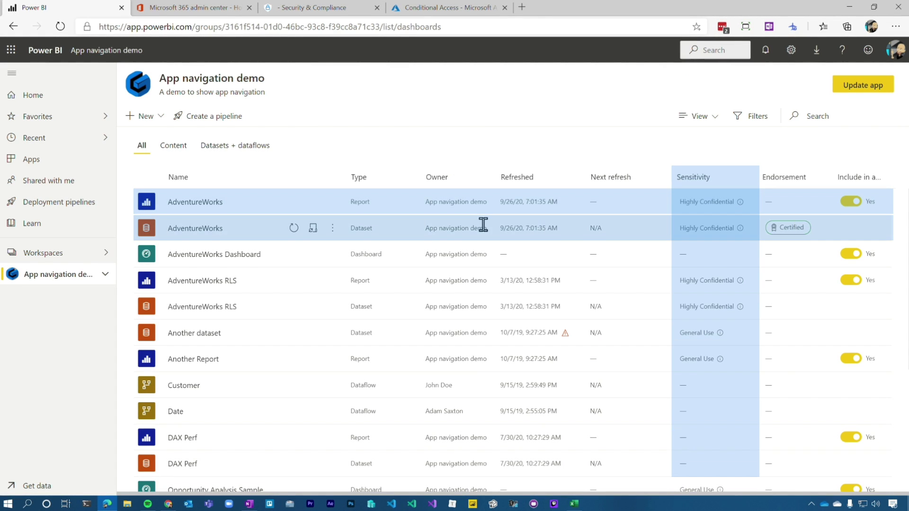
left_click(208, 208)
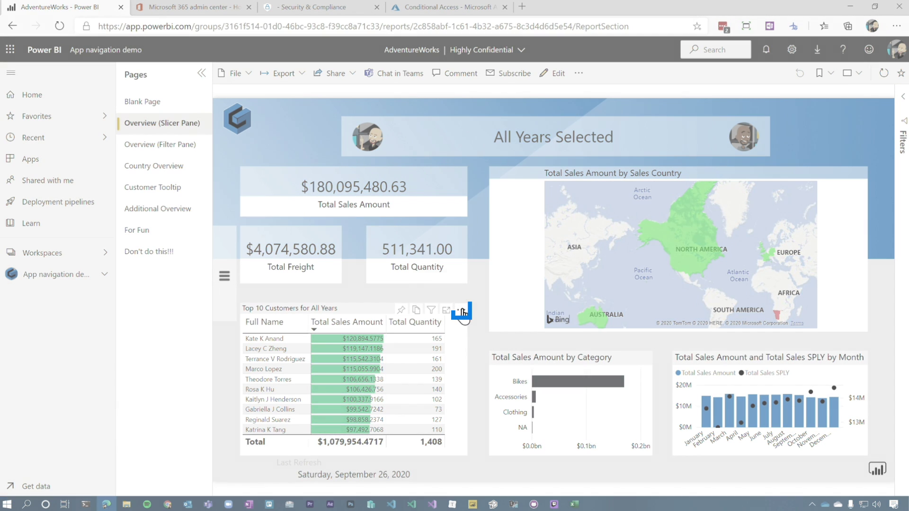
Step: Export the Top 10 Customers table's summarized data to an .xlsx file
left_click(462, 311)
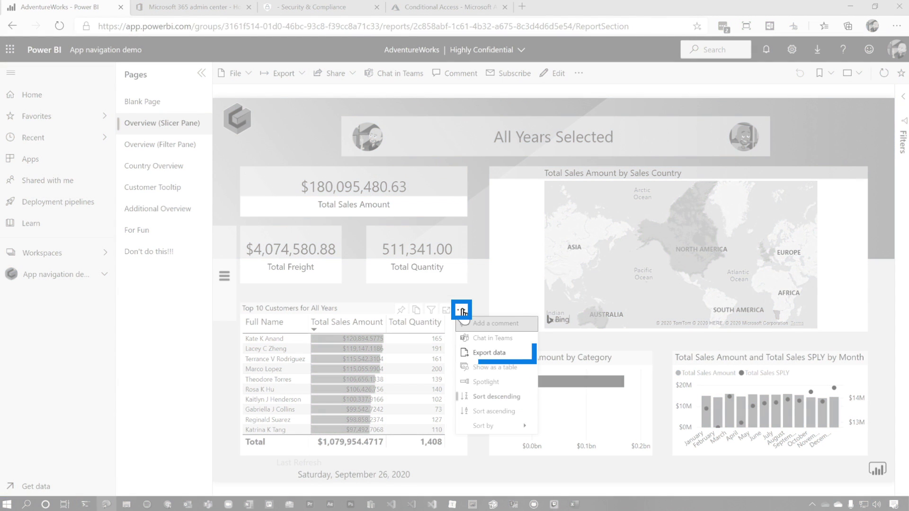
left_click(489, 353)
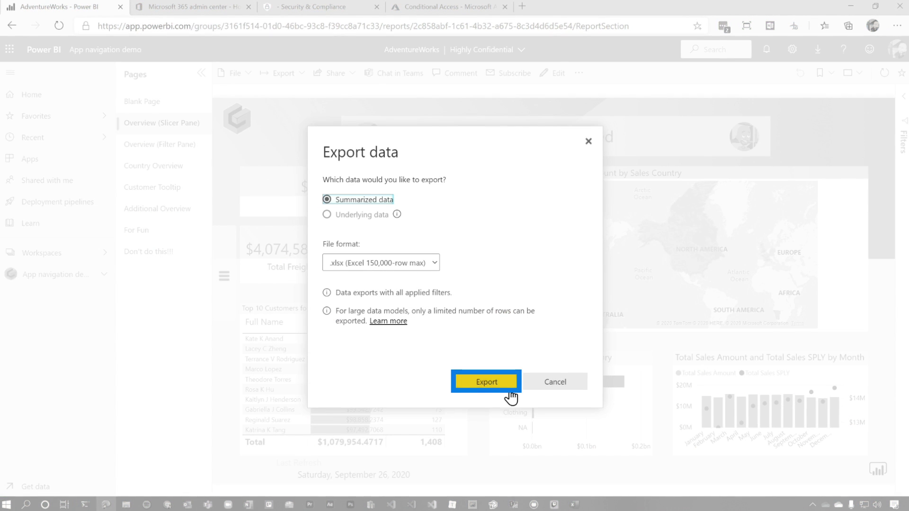
left_click(494, 385)
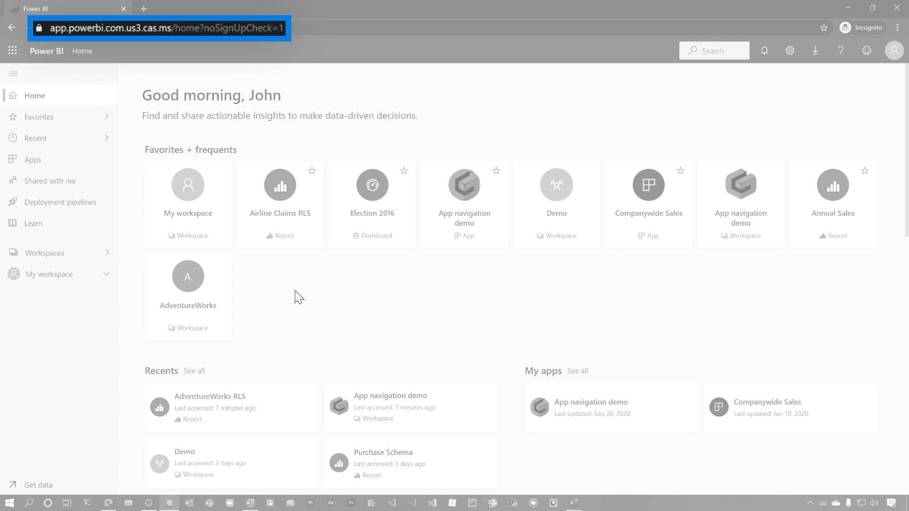
Step: Reopen the AdventureWorks report in App navigation demo and export Top 10 Customers summarized data to Excel
left_click(97, 254)
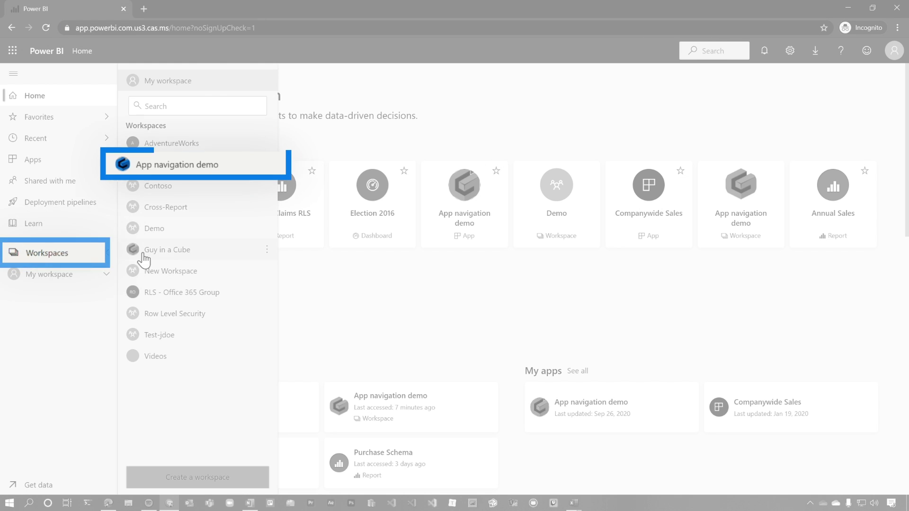
left_click(216, 168)
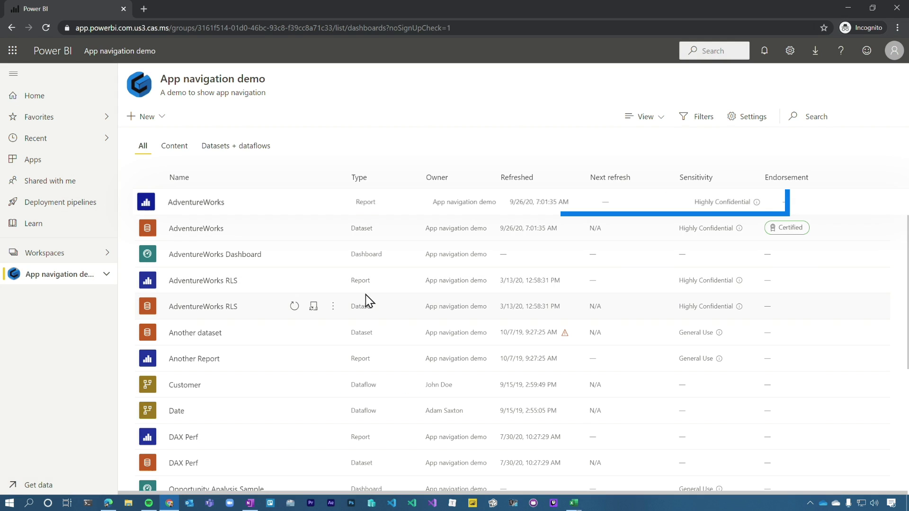
left_click(211, 207)
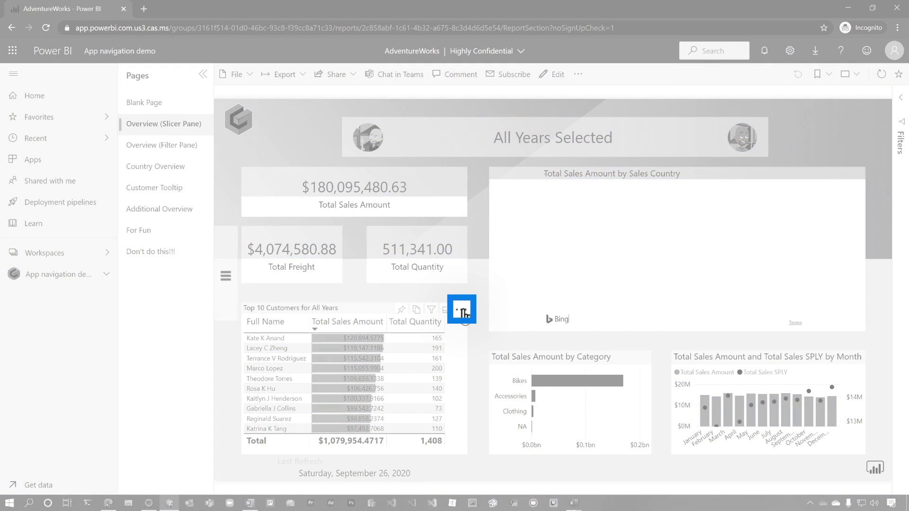
left_click(463, 312)
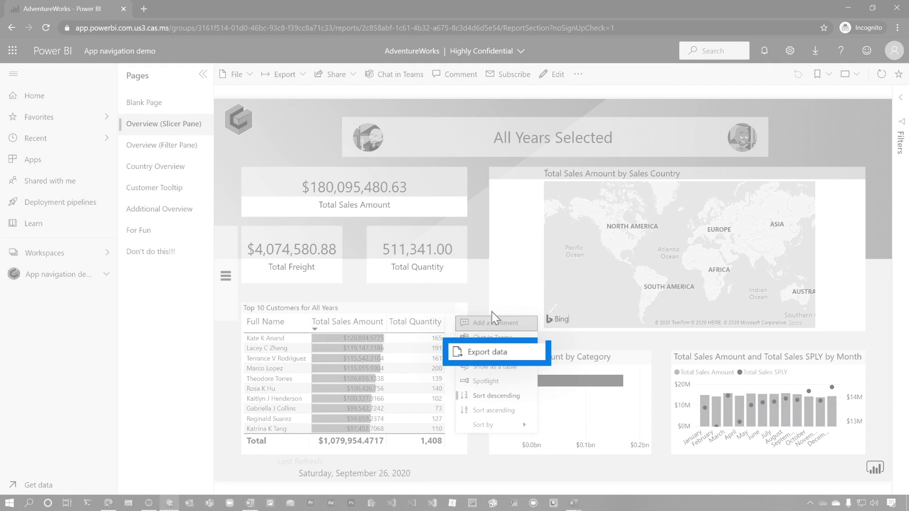
left_click(485, 347)
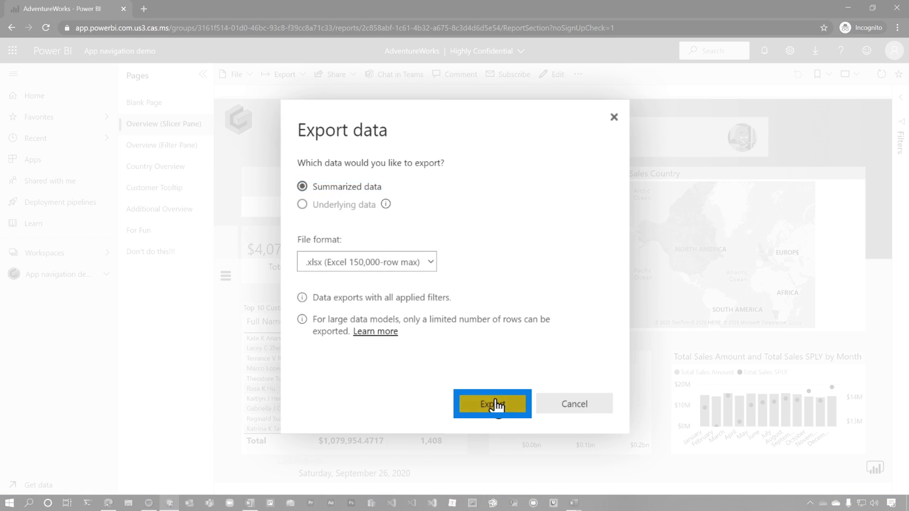
left_click(489, 391)
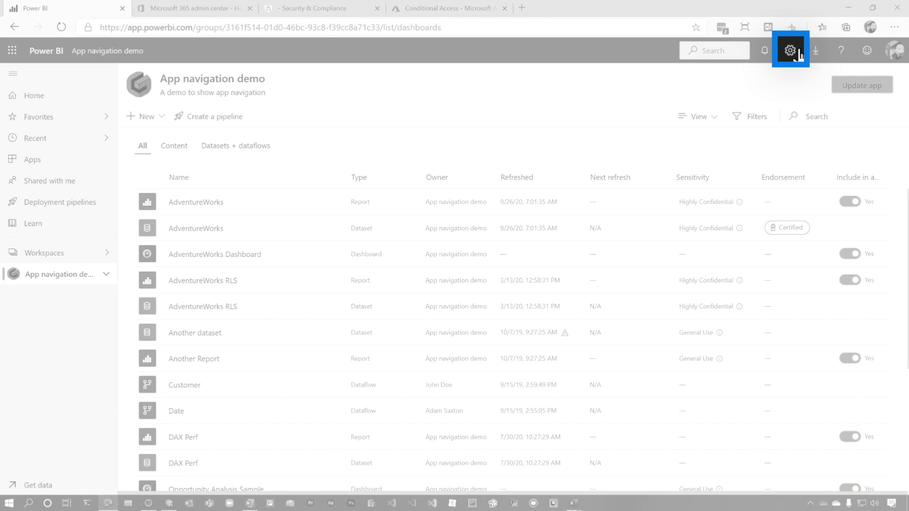
left_click(797, 53)
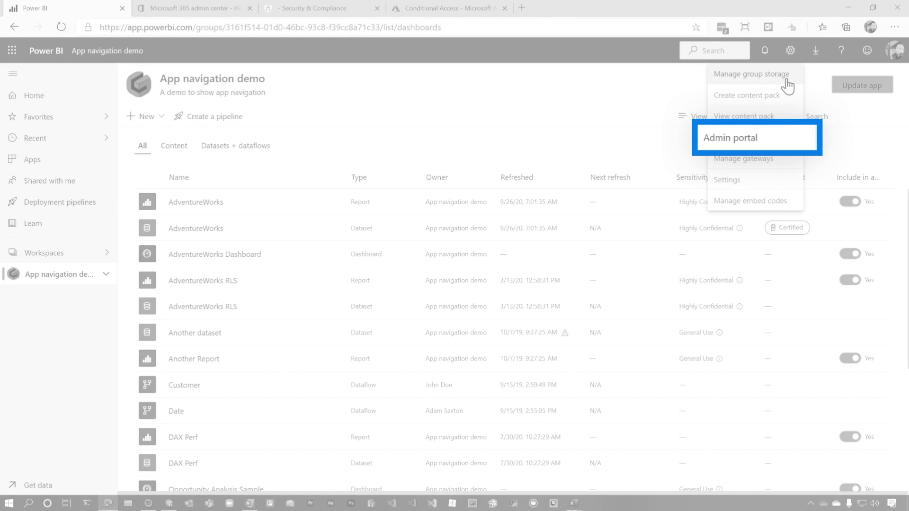
Step: View the admin portal's Protection metrics report, then continue to Cloud App Security for more metrics
left_click(762, 142)
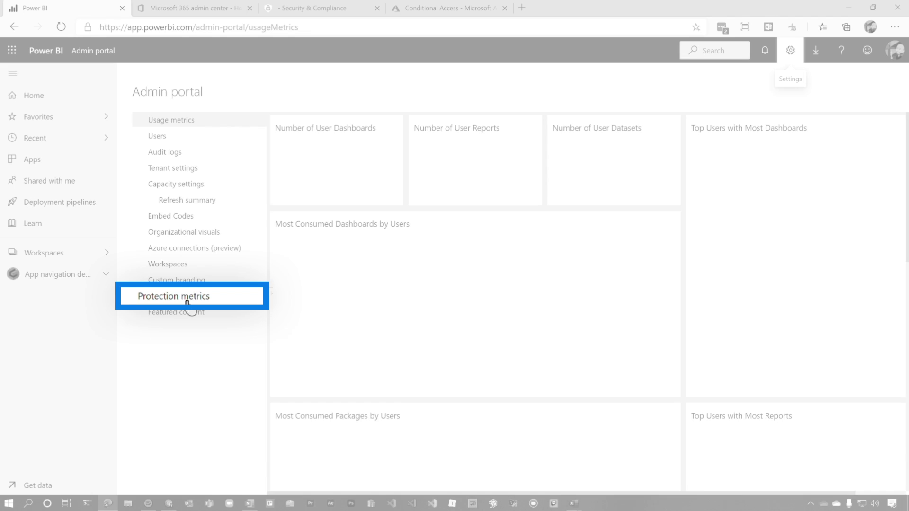
left_click(179, 297)
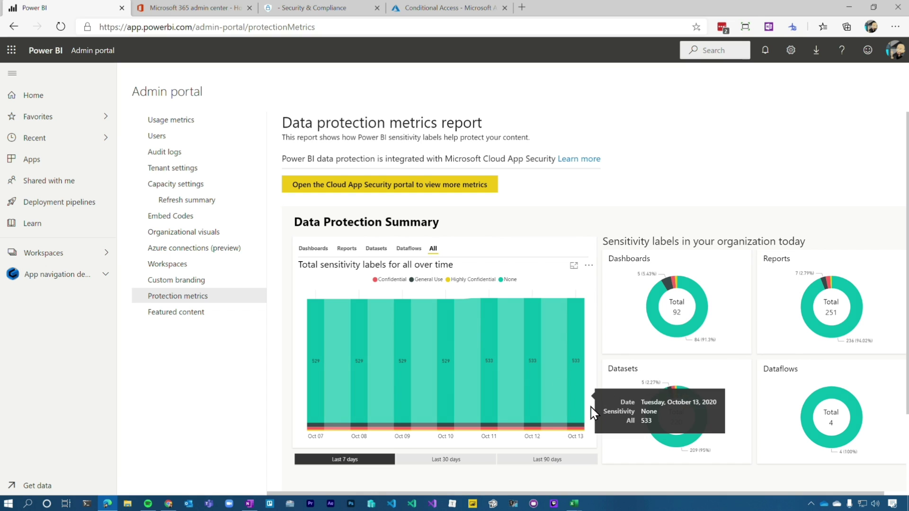
left_click(356, 185)
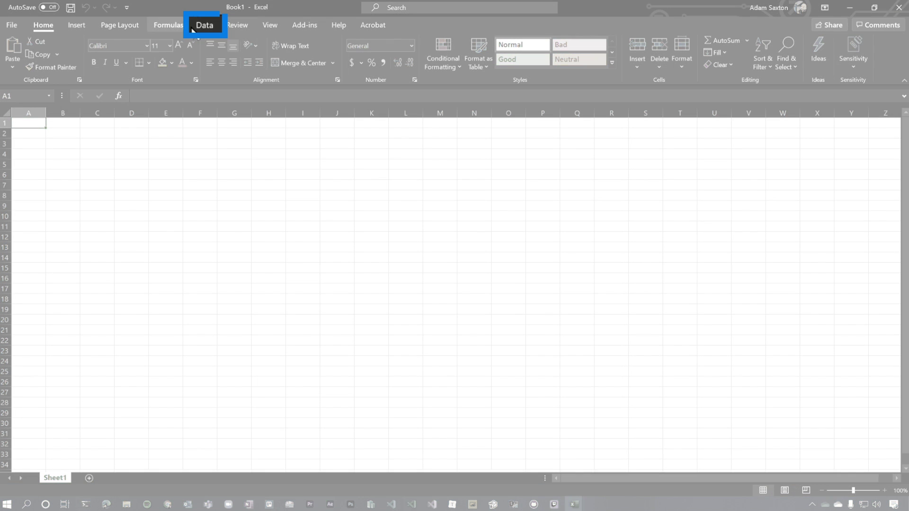
Step: Use Data > Get Data > From Power BI to build a PivotTable from the AdventureWorks dataset
left_click(205, 25)
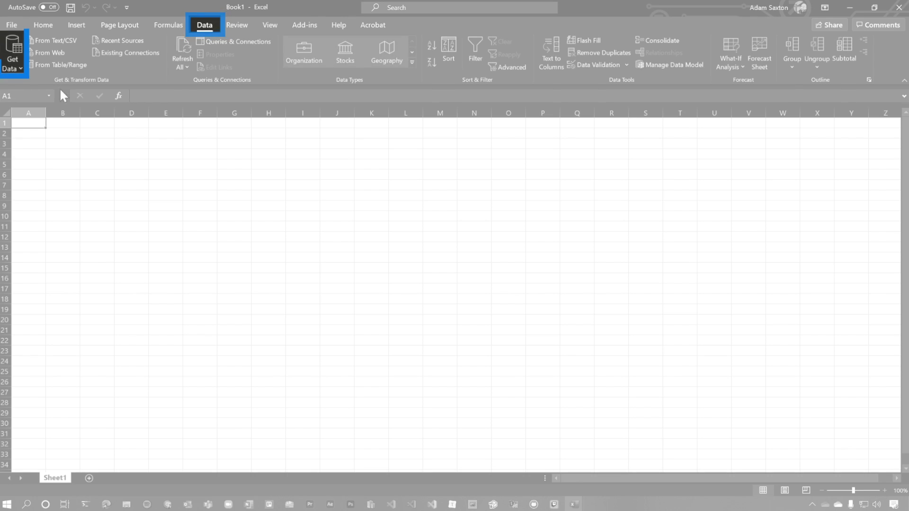
left_click(15, 70)
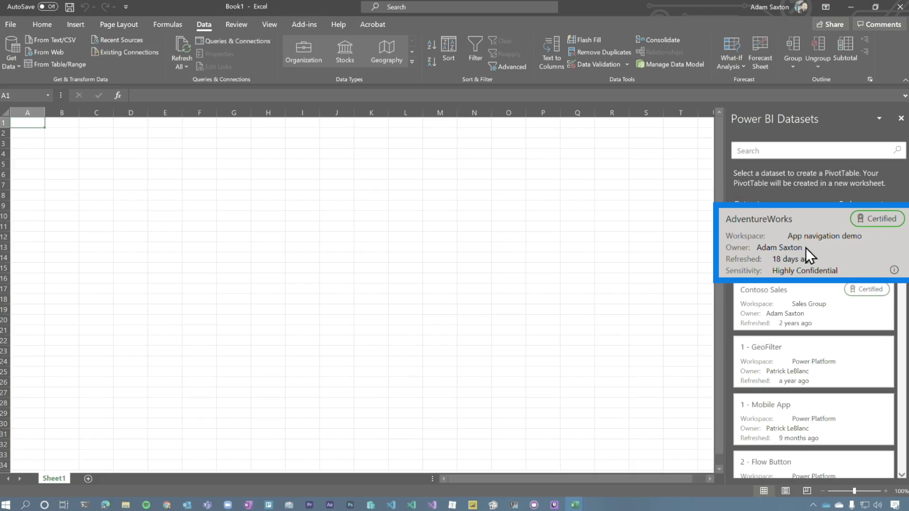
left_click(808, 255)
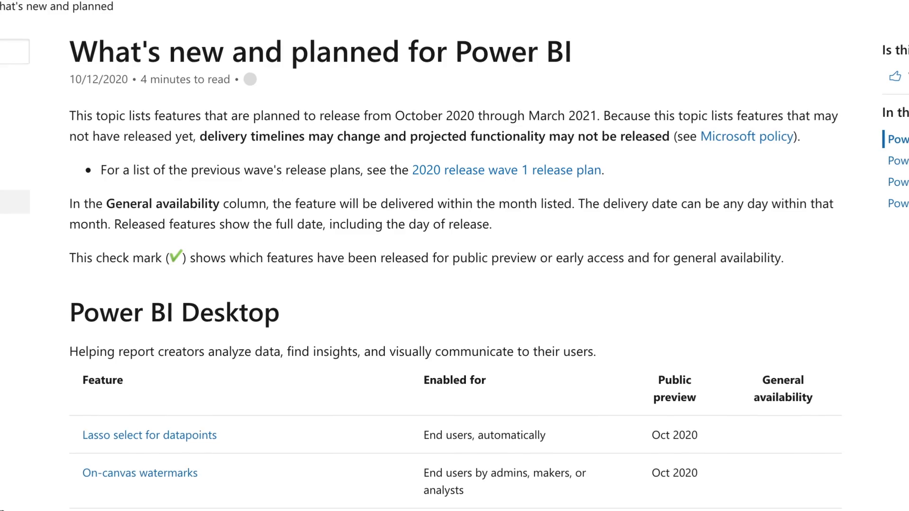
Step: Scroll to the Power BI Service features table and open the Data protection enhancements article
scroll(454, 255, "down", 10)
scroll(454, 255, "down", 8)
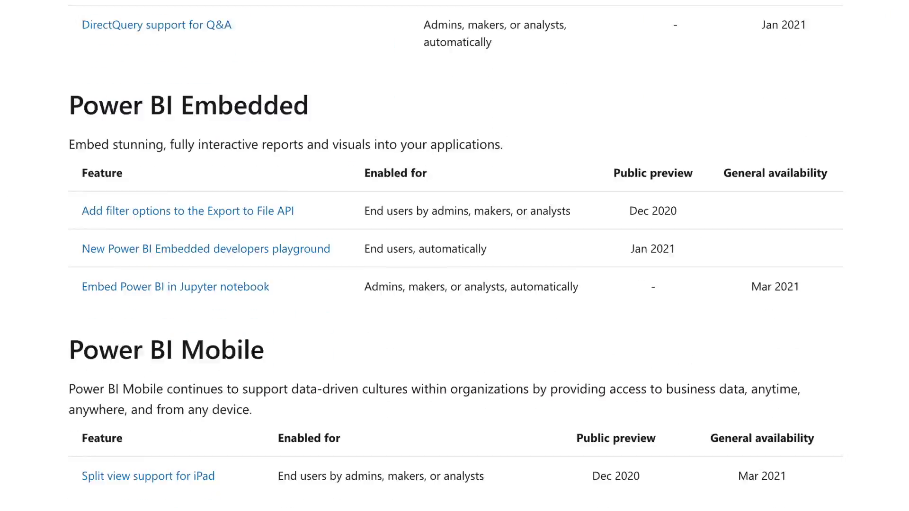
scroll(454, 255, "down", 7)
scroll(454, 256, "down", 3)
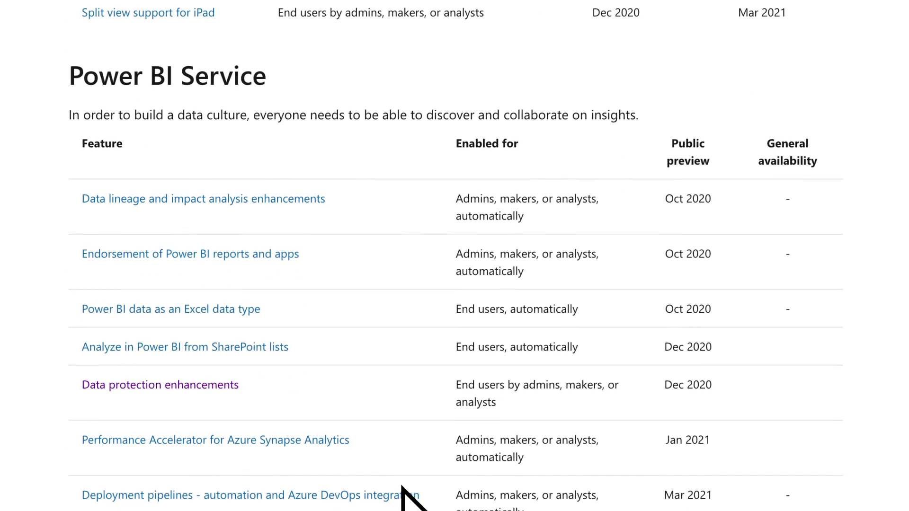
left_click(235, 384)
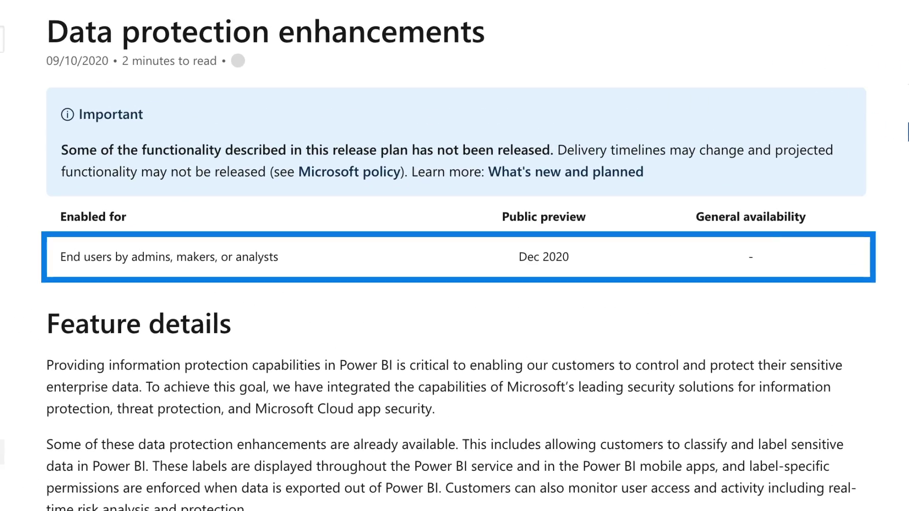